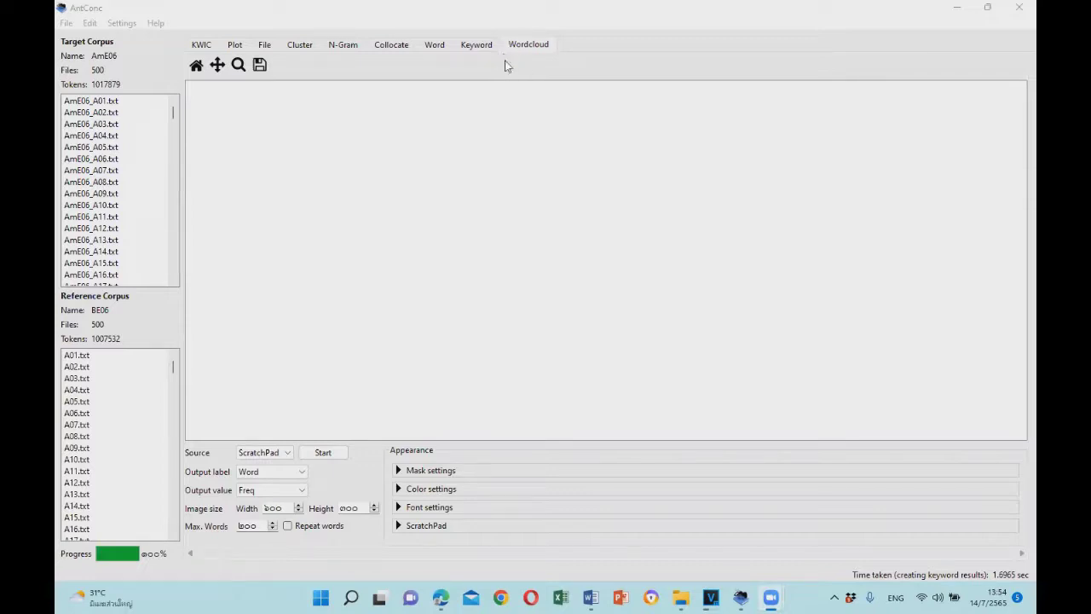
Step: Expand the ScratchPad and delete its default AntConc description text
click(521, 46)
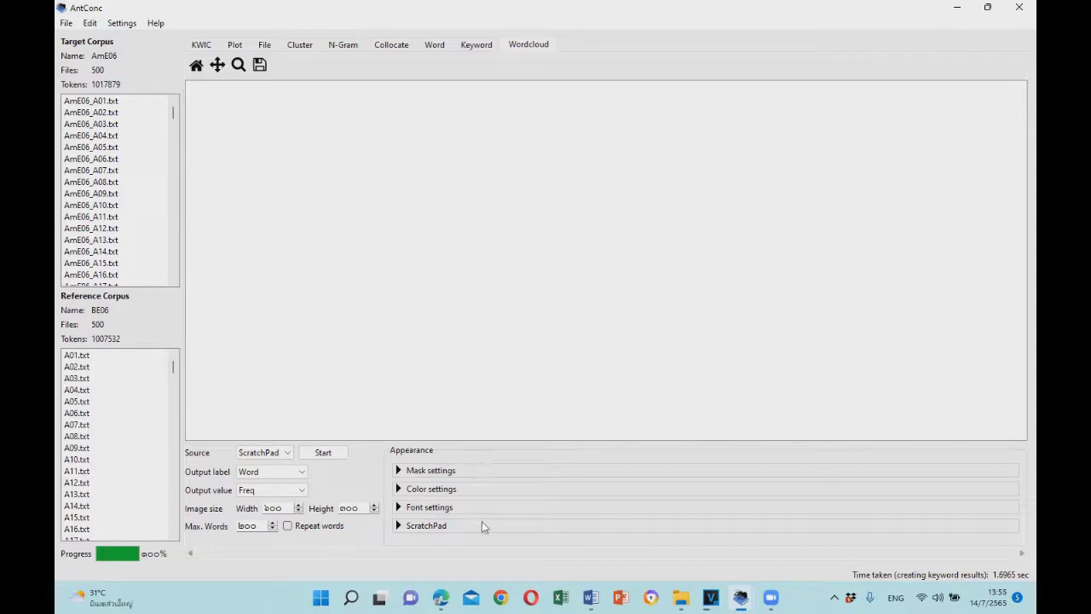
click(452, 526)
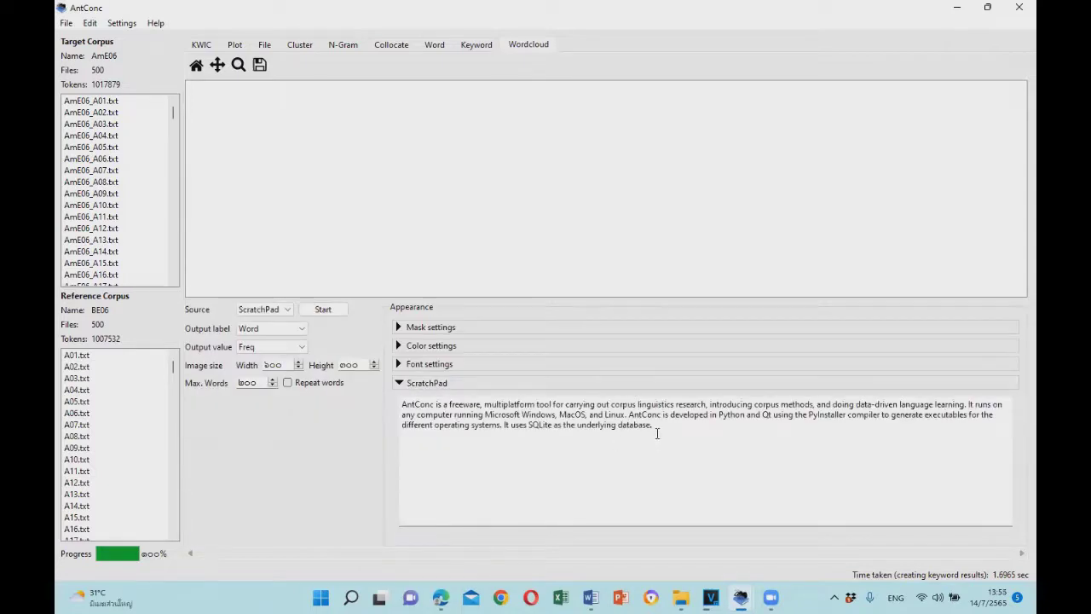
key(ctrl+a)
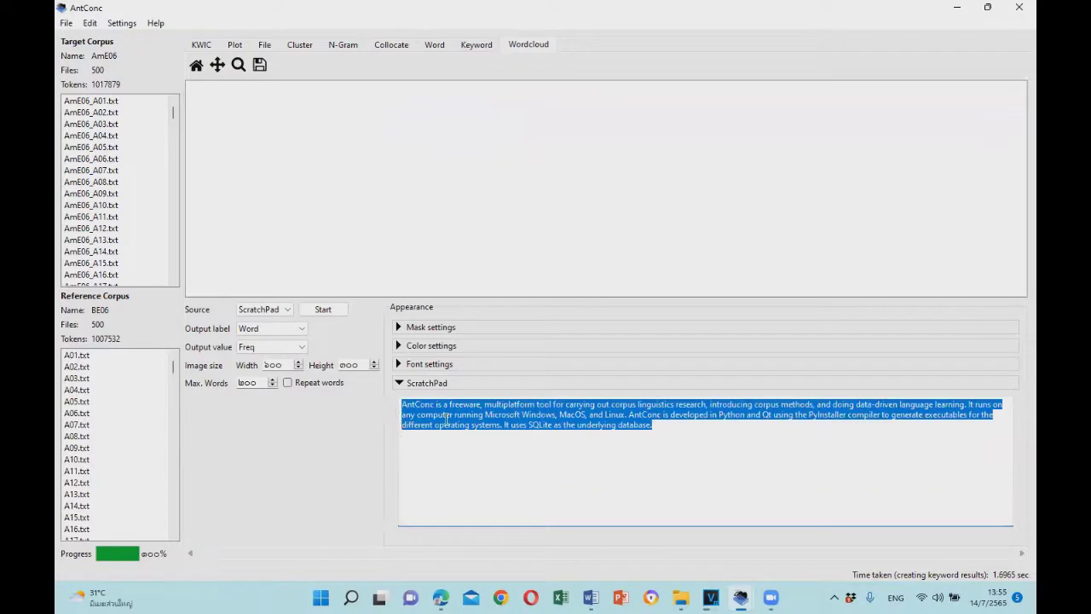
key(Delete)
right_click(449, 421)
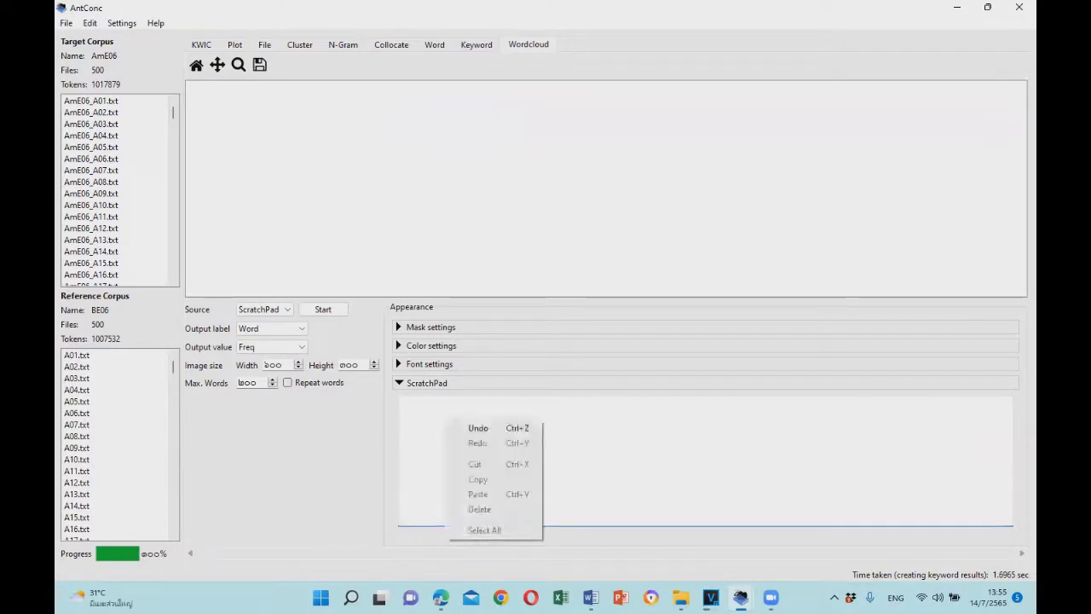
Step: Copy the workshop passage from the Word document and return to AntConc
key(alt+Tab)
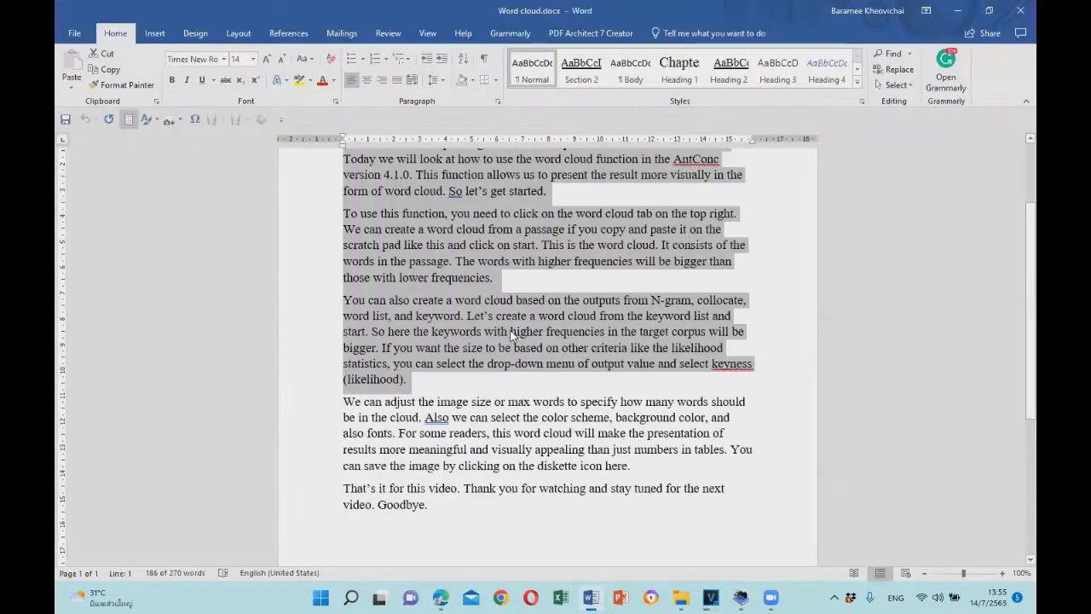
key(ctrl+c)
key(alt+Tab)
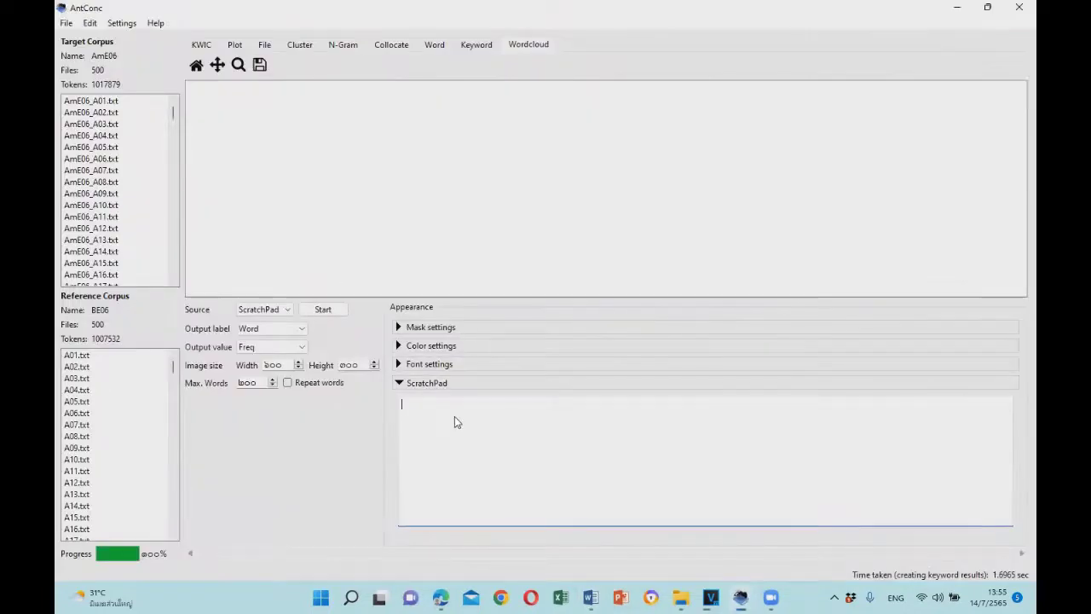
Step: Paste the workshop passage into the ScratchPad and generate a word cloud from it
right_click(454, 421)
click(488, 490)
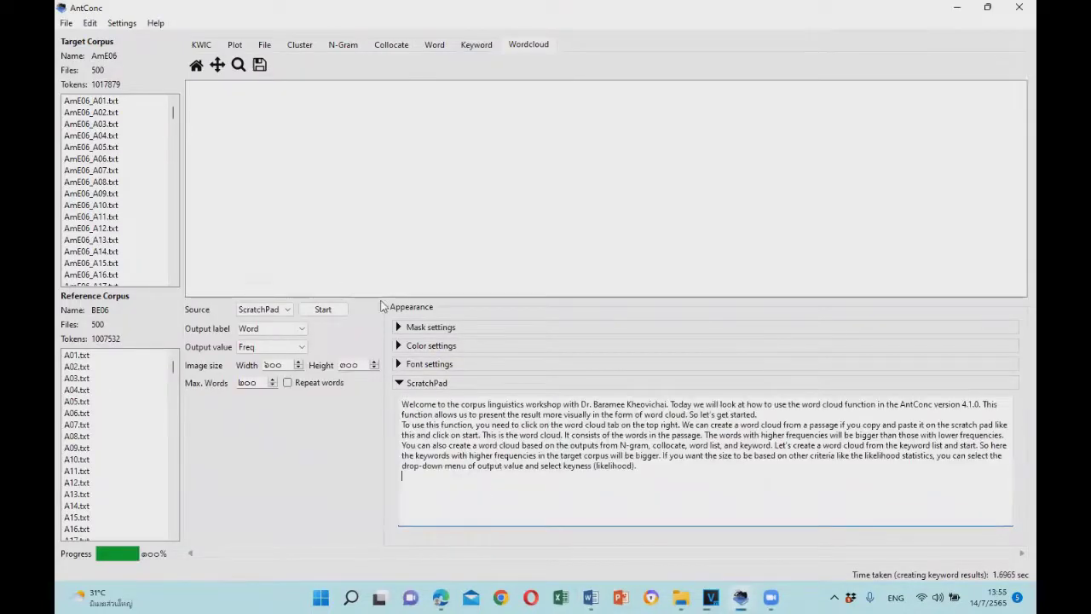
click(323, 310)
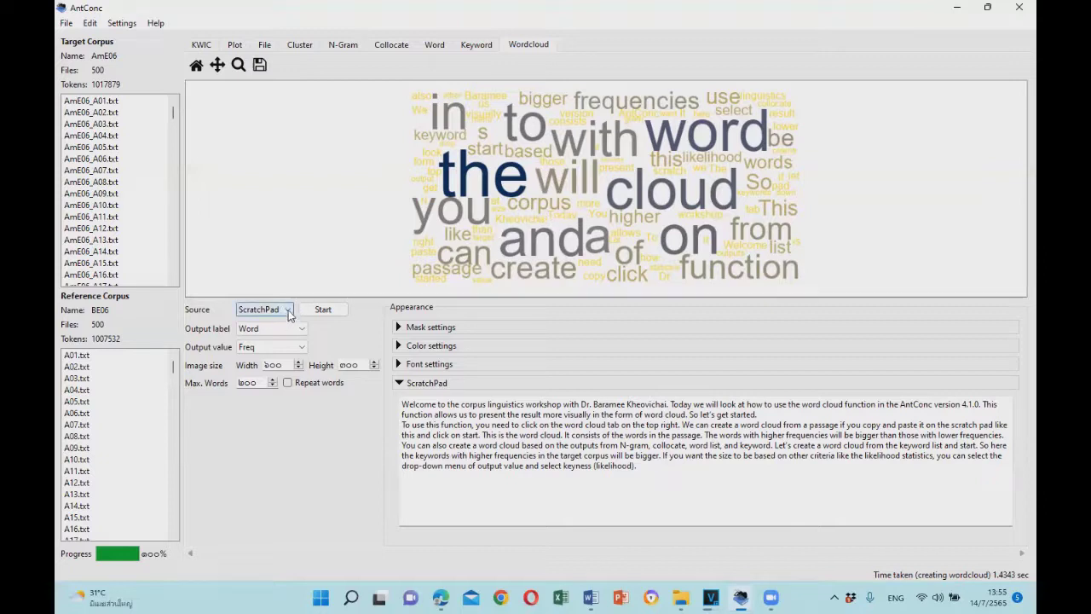
click(288, 312)
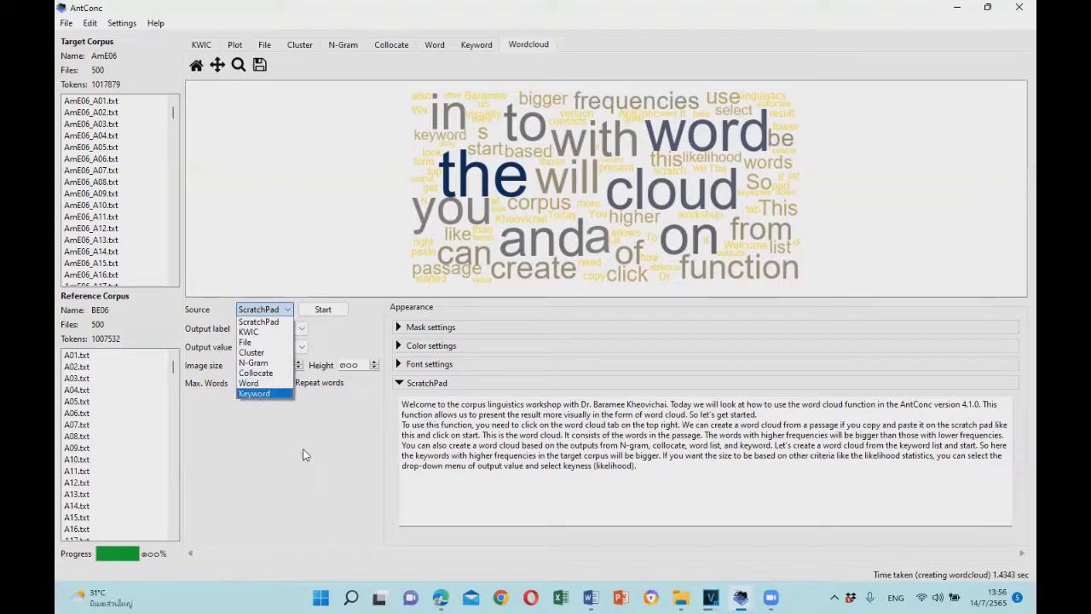
Step: Switch the word cloud source to Keyword and regenerate the cloud
click(266, 394)
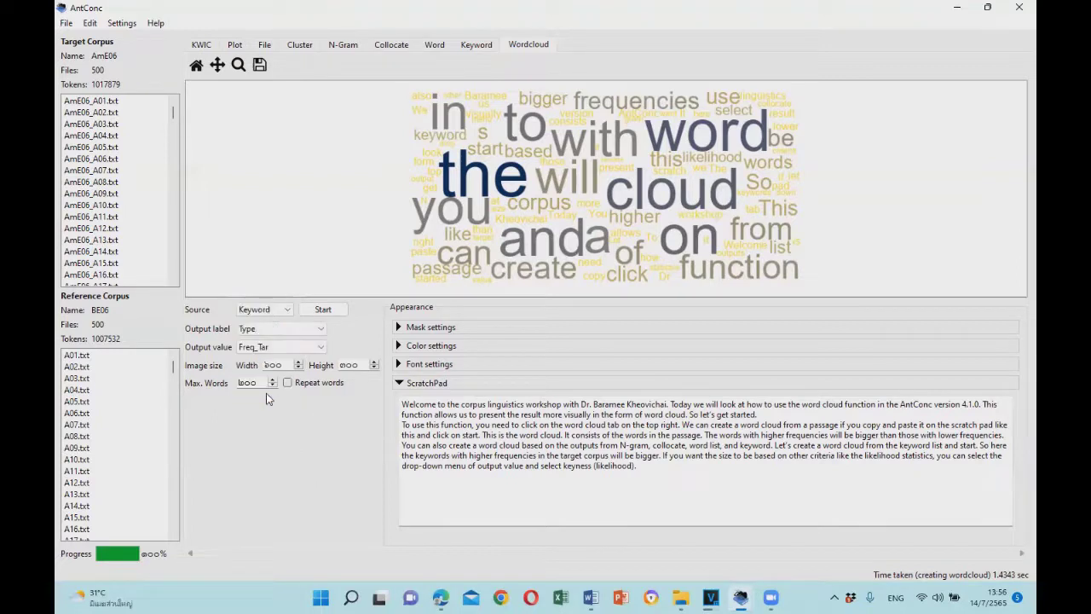
click(321, 311)
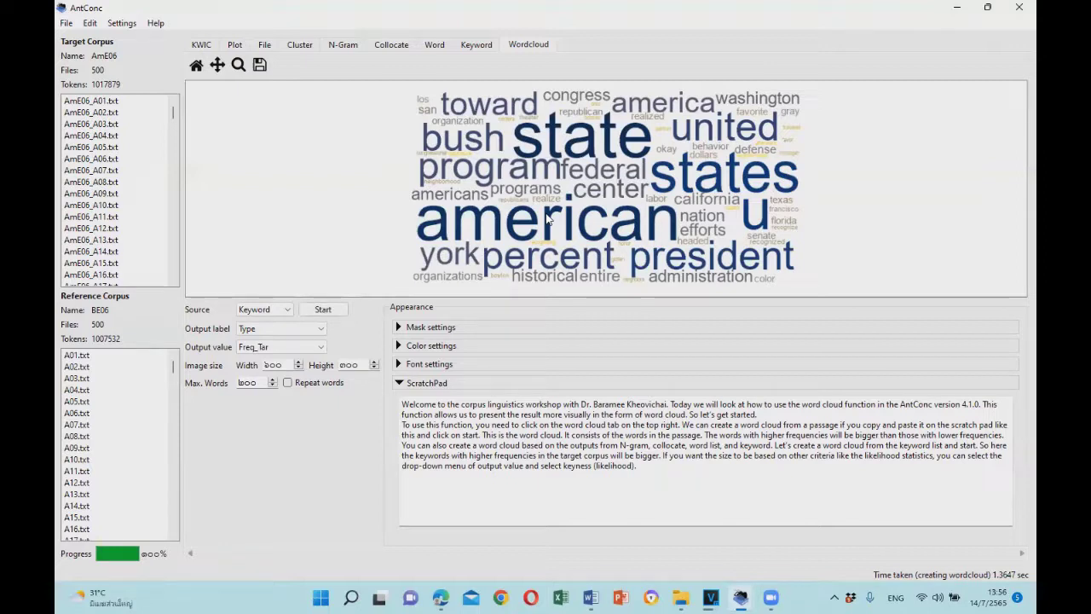
Step: Set Max. Words to 30 and regenerate the keyword word cloud
click(321, 346)
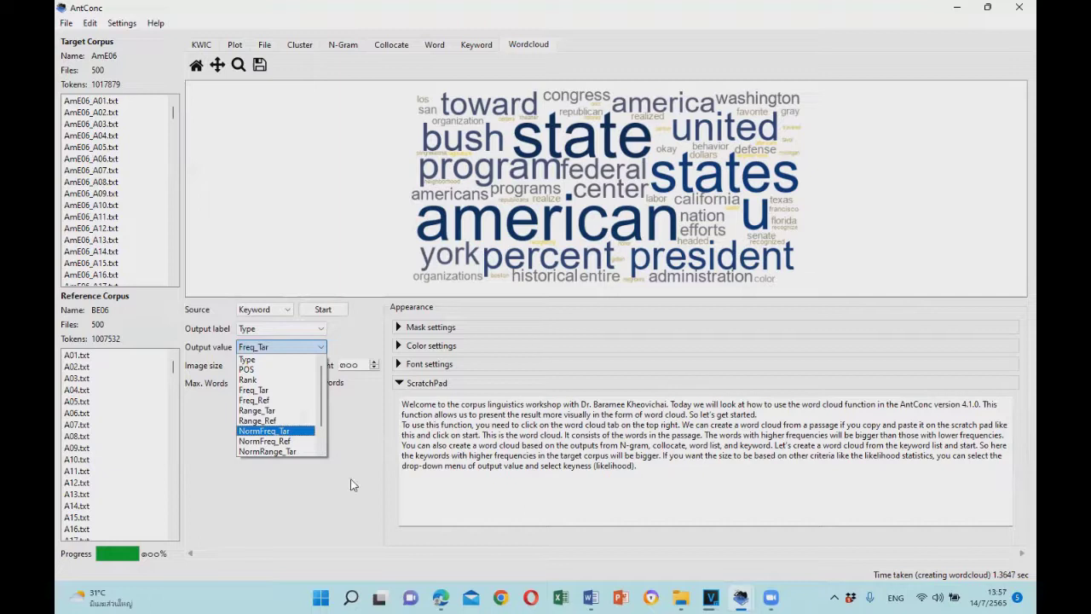
click(333, 524)
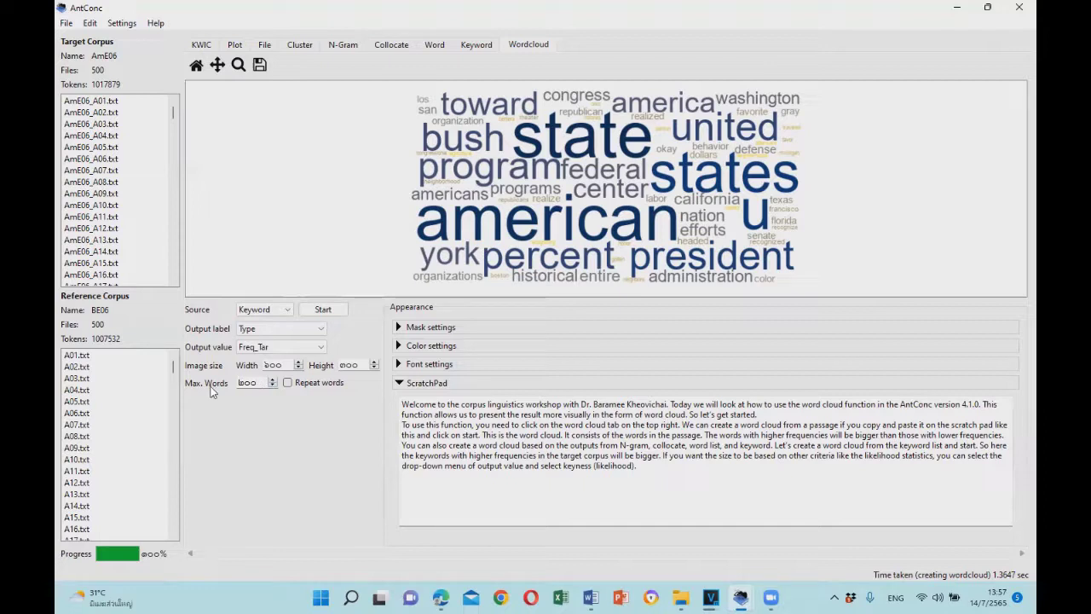
key(Tab)
text(30)
click(316, 311)
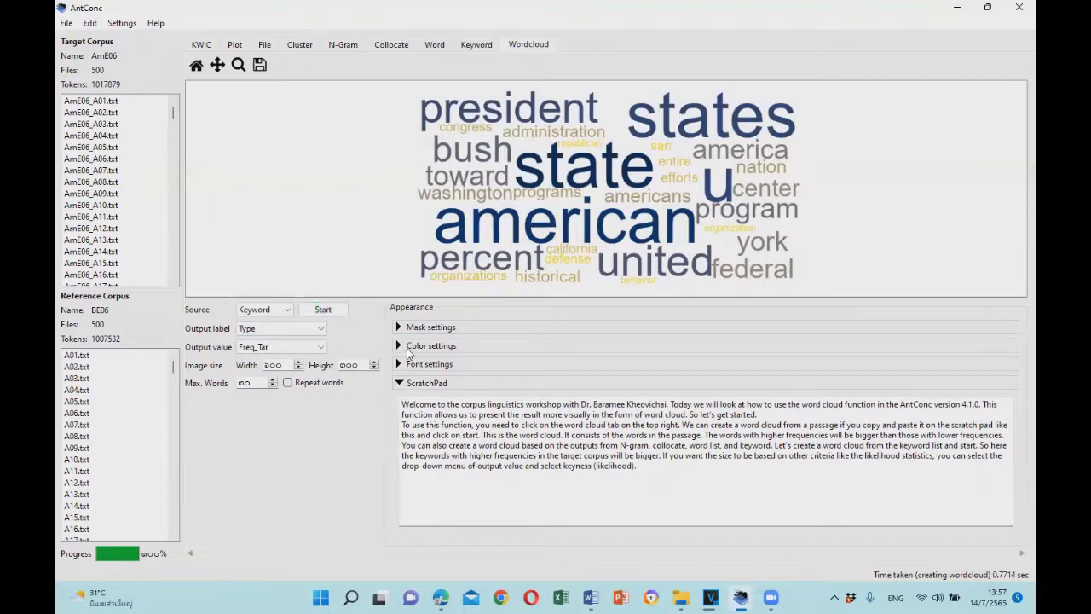
click(410, 346)
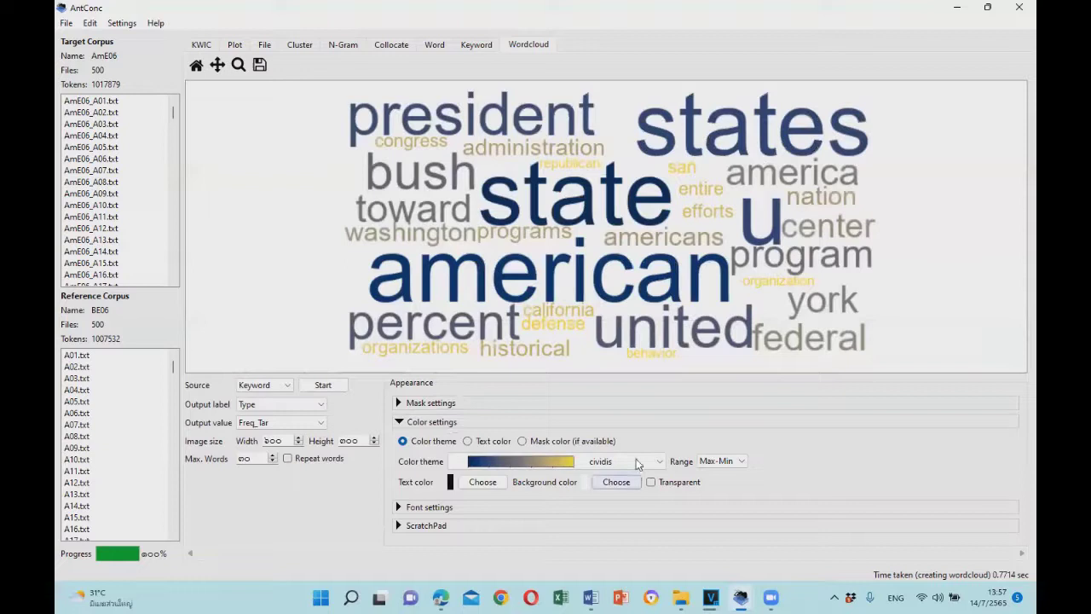
Step: Choose the turbo colour theme and redraw the keyword word cloud
click(635, 461)
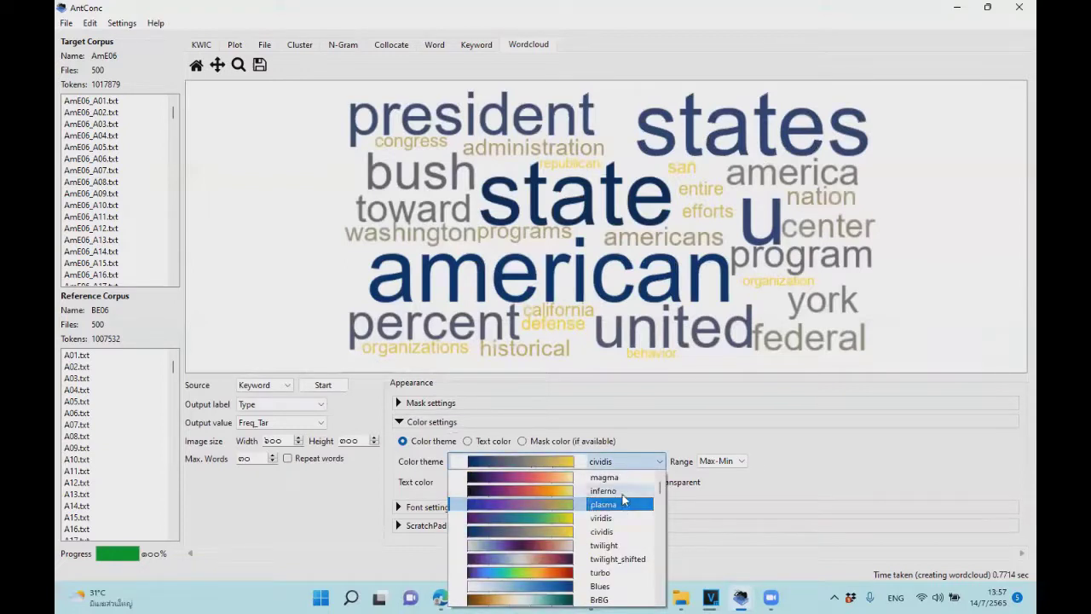
click(619, 572)
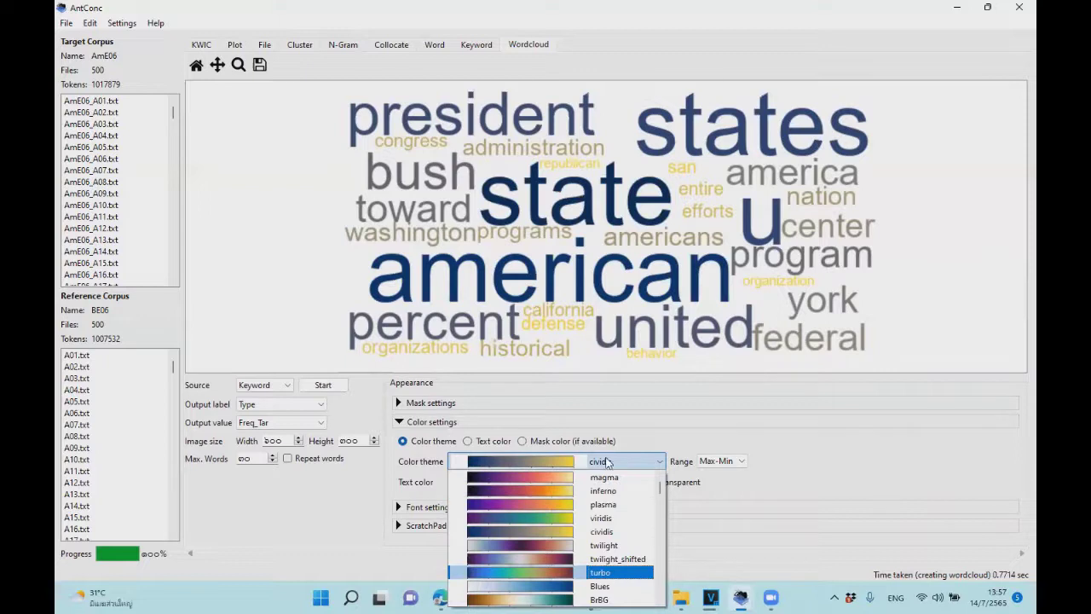
click(331, 386)
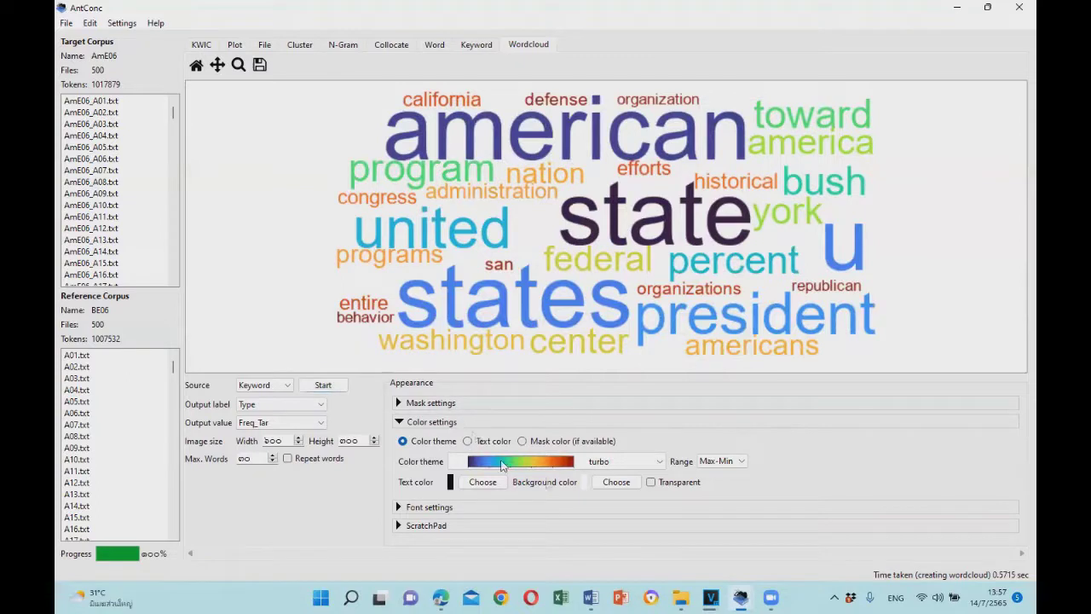
click(615, 482)
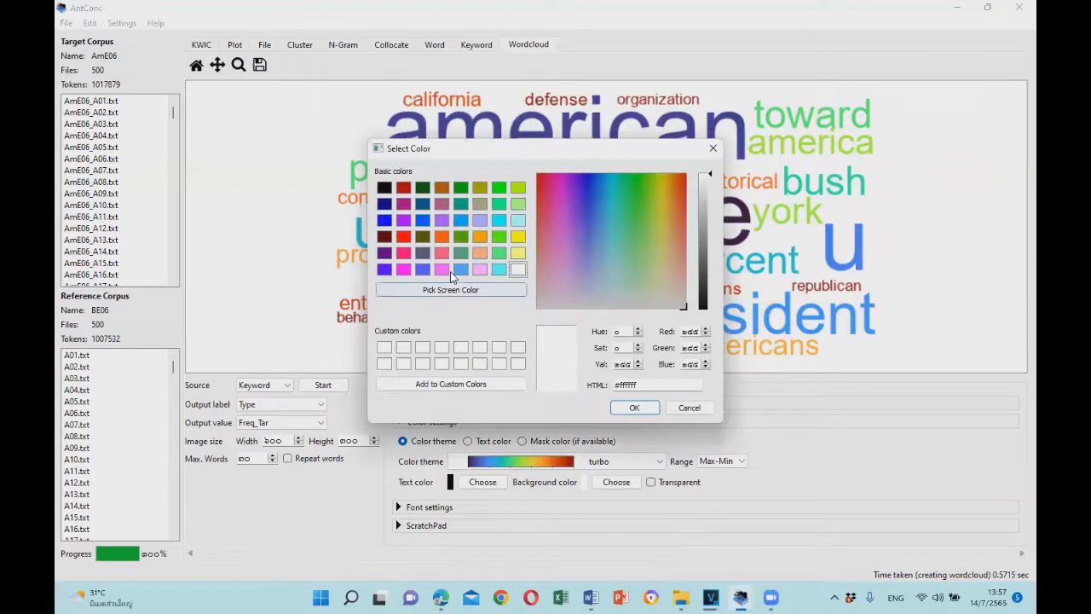
Step: Set the background colour to purple and redraw the word cloud
click(403, 224)
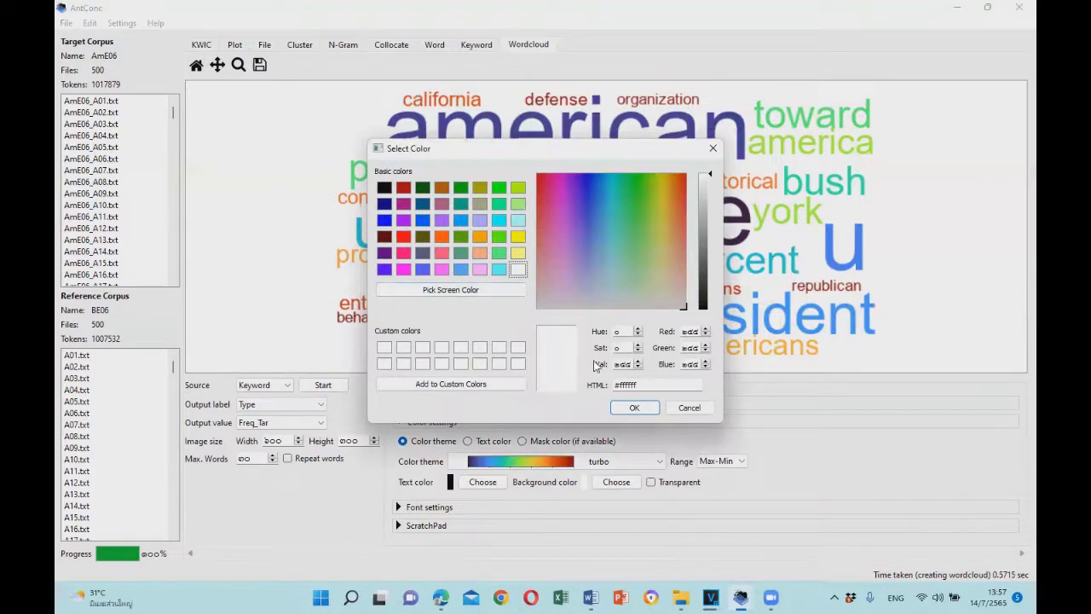
click(630, 409)
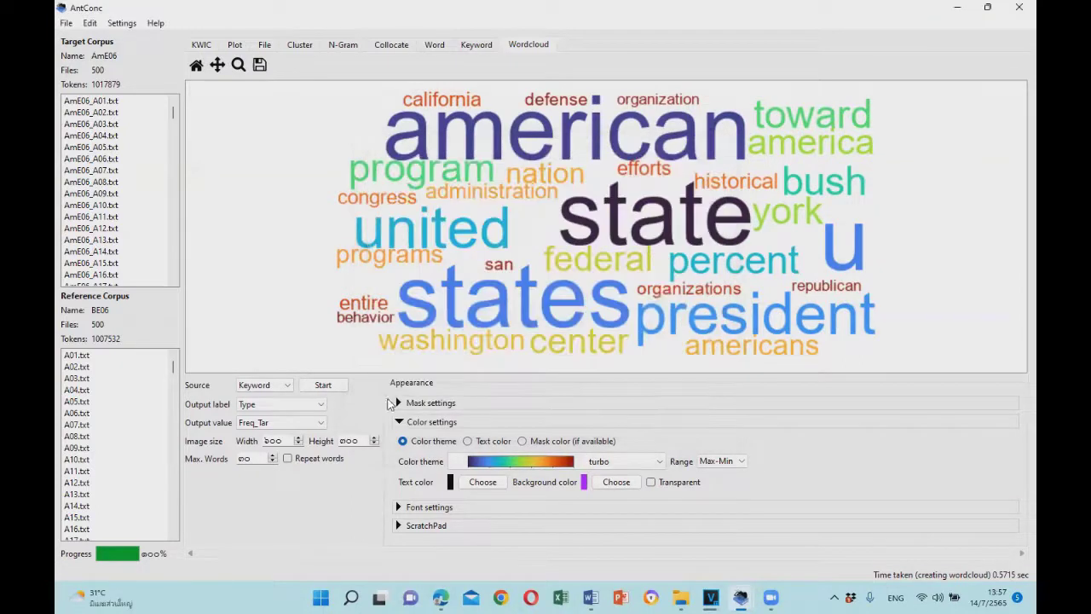
click(333, 388)
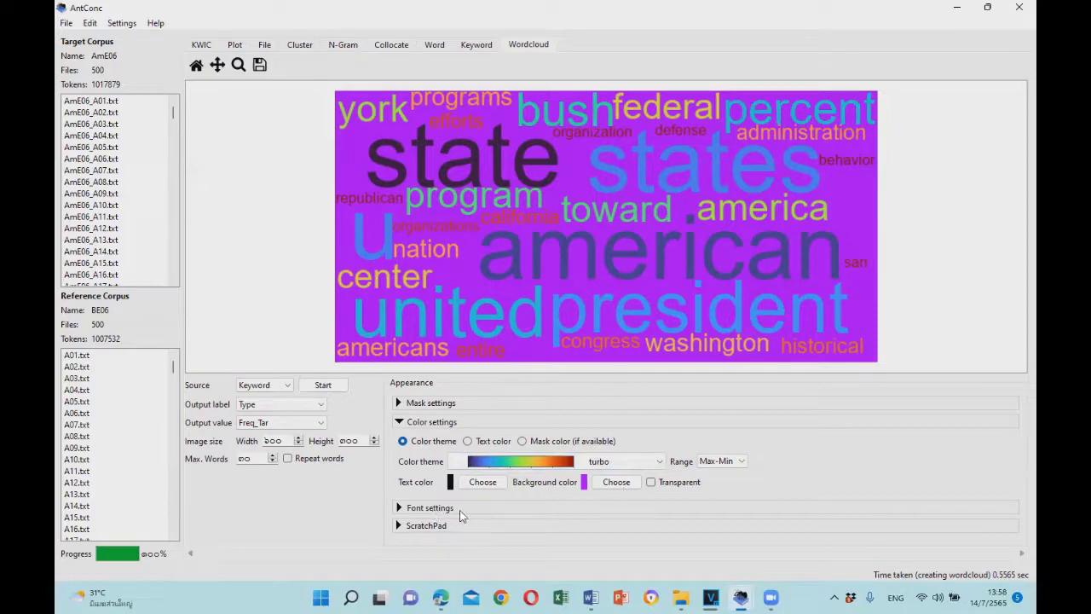
click(416, 508)
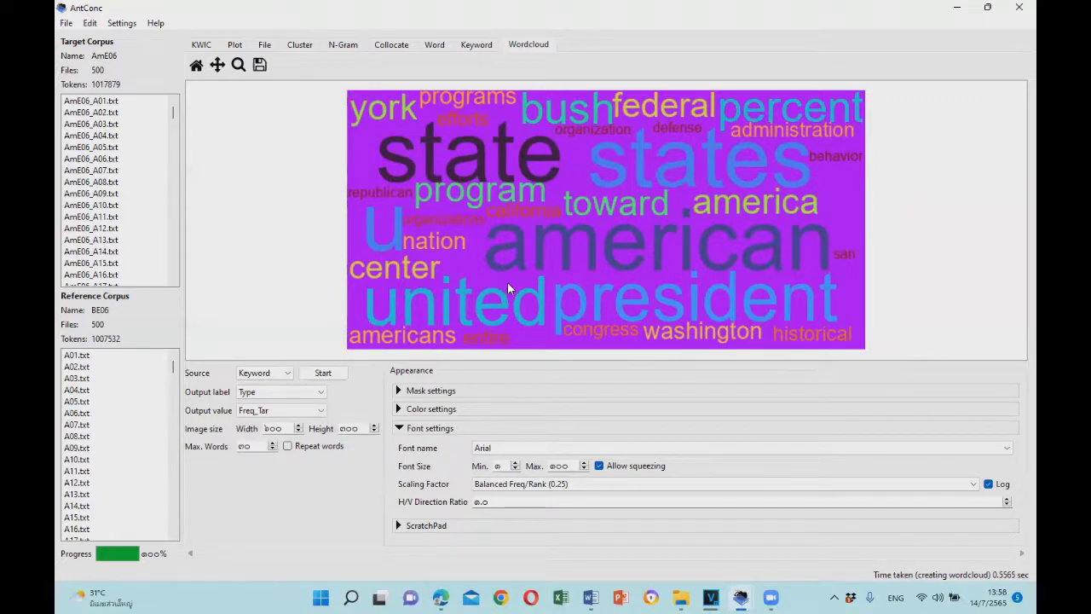
Step: Begin saving the word cloud as image.png
click(259, 65)
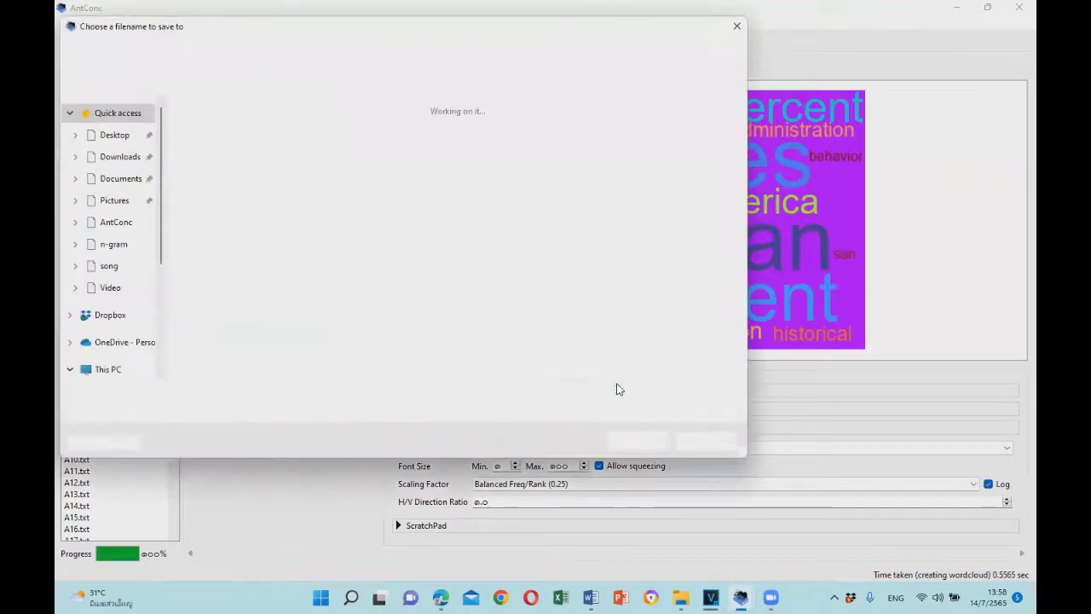
click(734, 31)
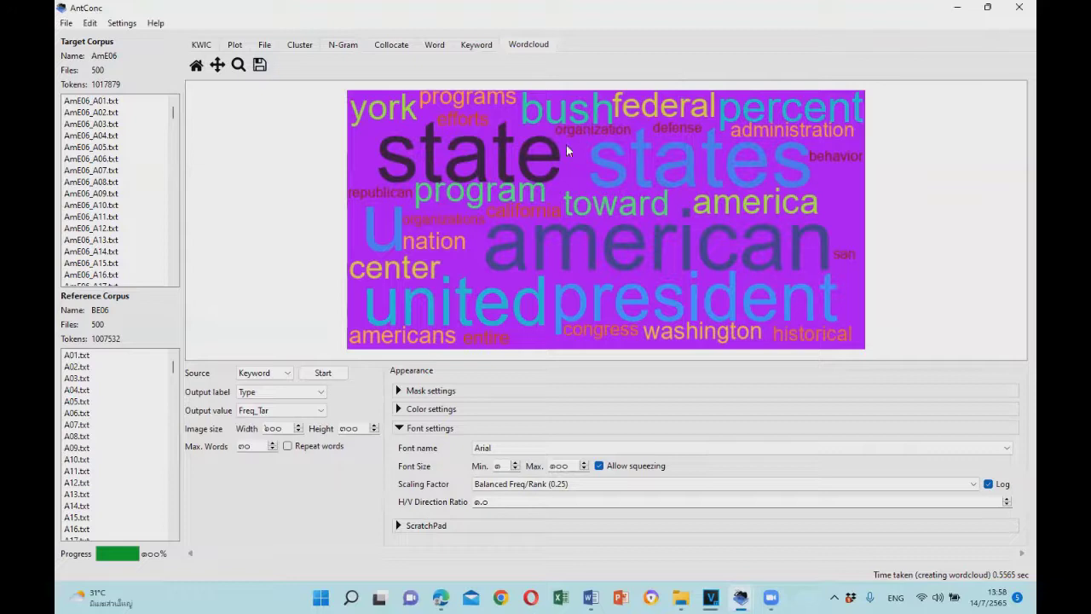